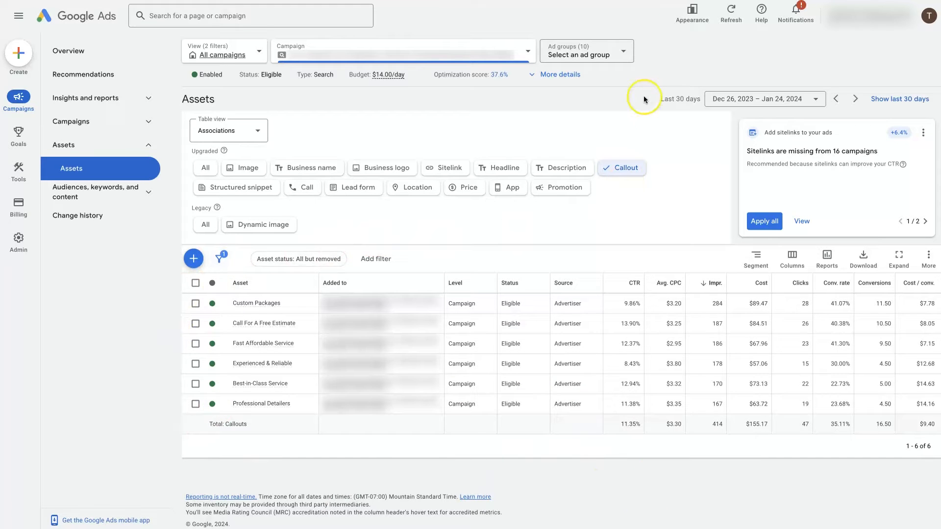
Check the interface design options and locate the Assets section in the campaign navigation.
{"action": "left_click", "coordinate": [692, 20]}
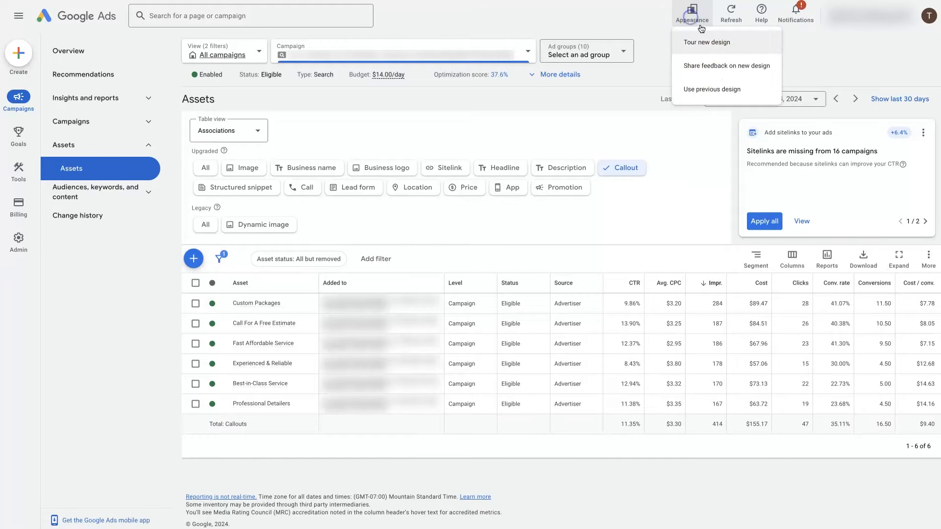
{"action": "left_click", "coordinate": [654, 28]}
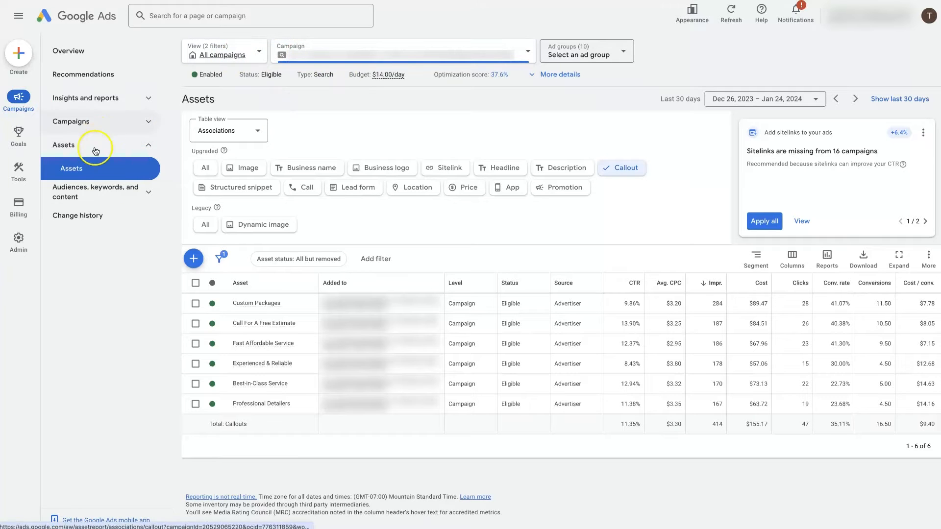
{"action": "left_click", "coordinate": [147, 145]}
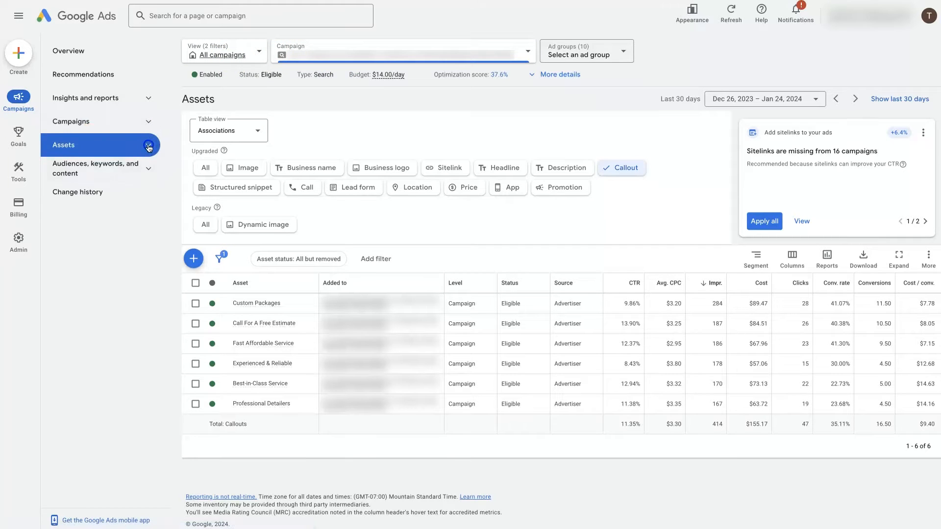
{"action": "left_click", "coordinate": [65, 147]}
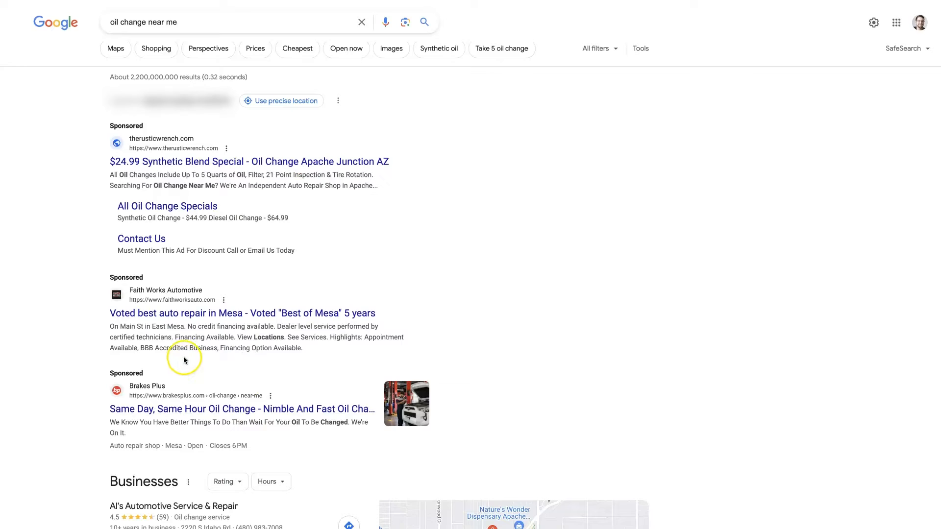
Switch to the Google results for "oil change near me" and examine the description lines of the Faith Works Automotive ad.
{"action": "left_click_drag", "start_coordinate": [180, 339], "coordinate": [117, 331]}
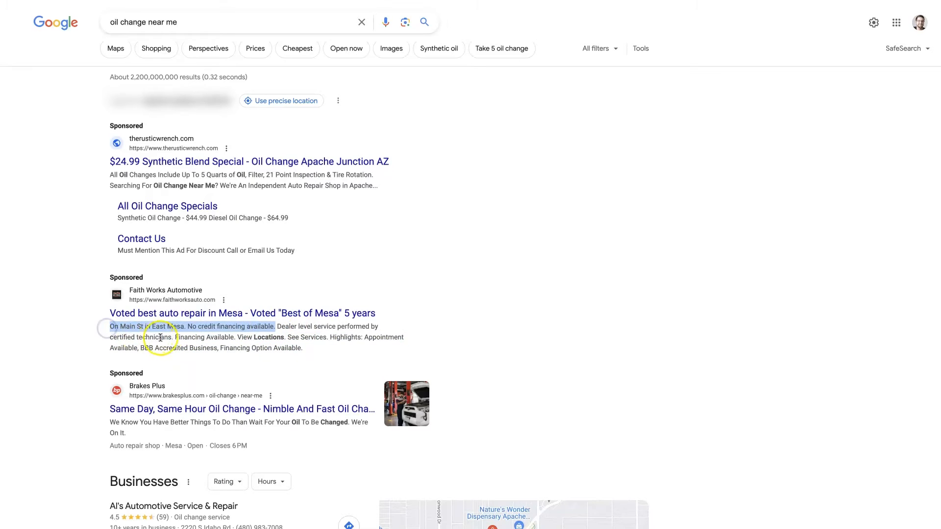
{"action": "left_click_drag", "start_coordinate": [175, 339], "coordinate": [282, 328]}
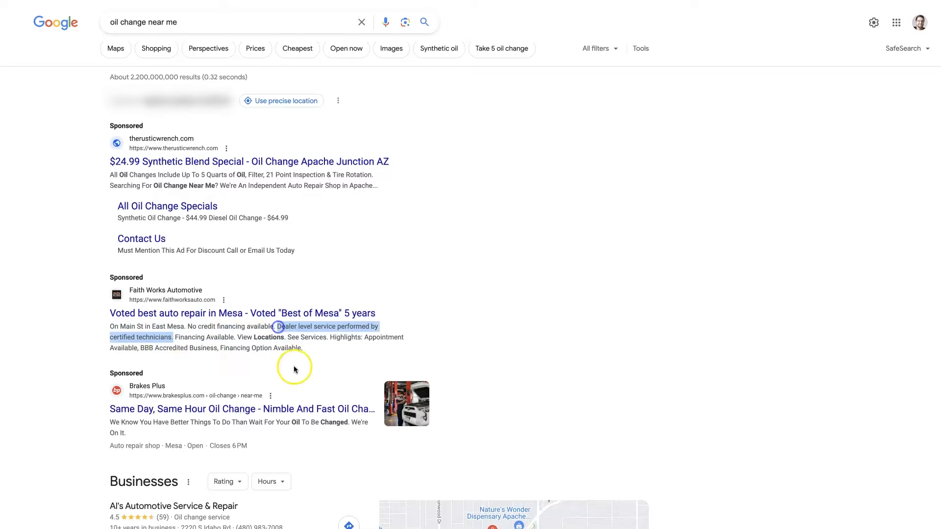
{"action": "left_click", "coordinate": [254, 340]}
{"action": "left_click_drag", "start_coordinate": [174, 338], "coordinate": [283, 341]}
{"action": "left_click", "coordinate": [242, 337]}
{"action": "left_click", "coordinate": [288, 337]}
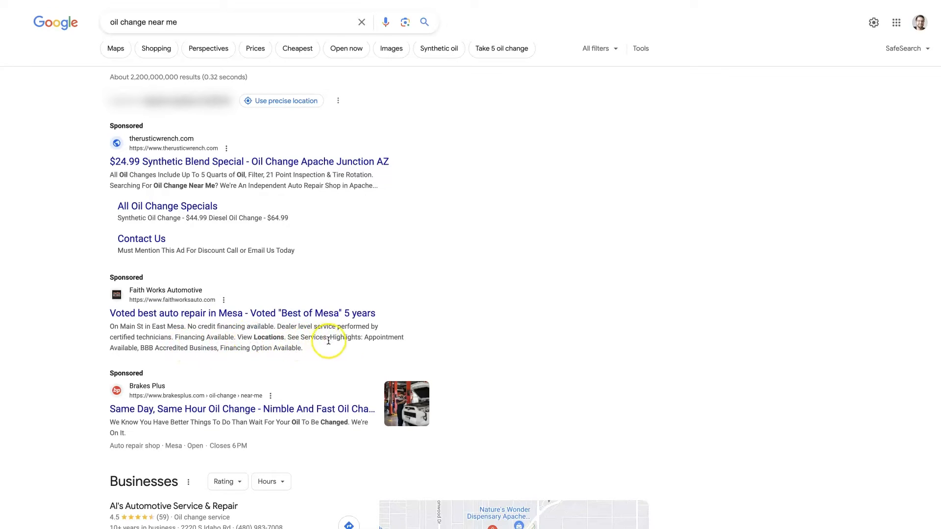
Compare the Highlights snippet with the callouts Financing Available, View Locations and See Services in the Faith Works Automotive ad.
{"action": "left_click_drag", "start_coordinate": [330, 337], "coordinate": [342, 349]}
{"action": "left_click", "coordinate": [351, 343]}
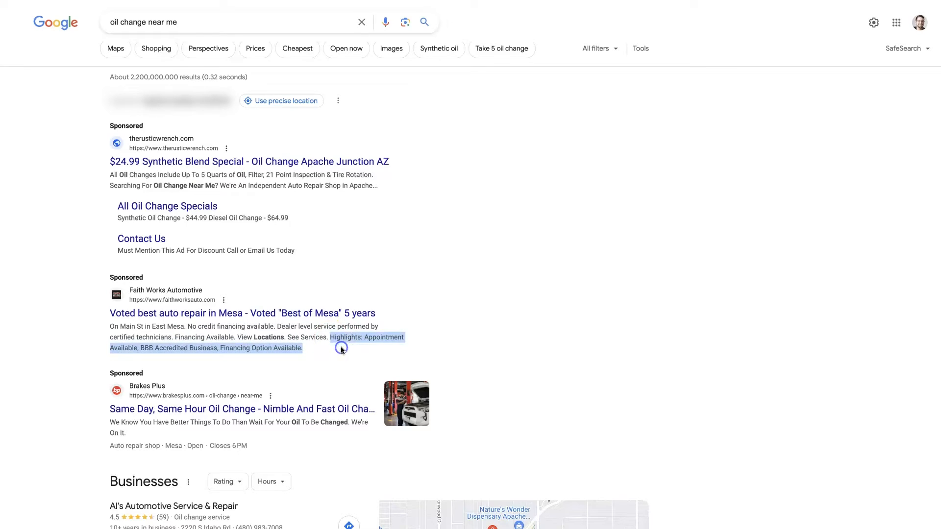
{"action": "left_click", "coordinate": [362, 341]}
{"action": "left_click_drag", "start_coordinate": [367, 339], "coordinate": [307, 348]}
{"action": "left_click", "coordinate": [307, 348]}
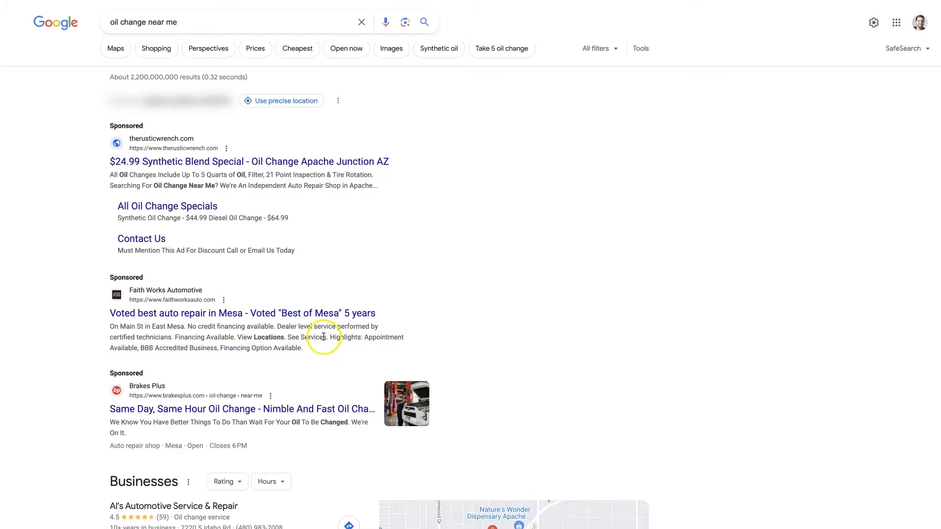
{"action": "left_click_drag", "start_coordinate": [328, 338], "coordinate": [211, 340]}
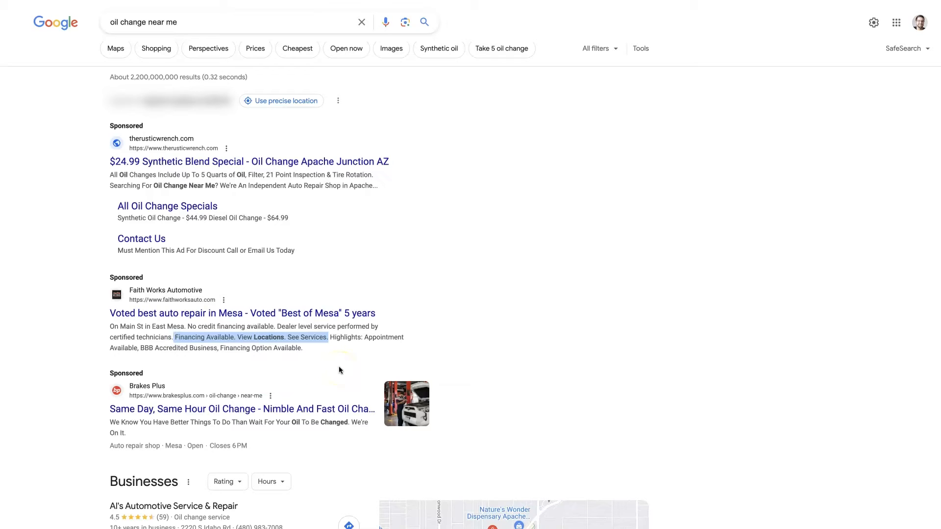
{"action": "left_click_drag", "start_coordinate": [330, 338], "coordinate": [340, 347]}
{"action": "left_click", "coordinate": [331, 354]}
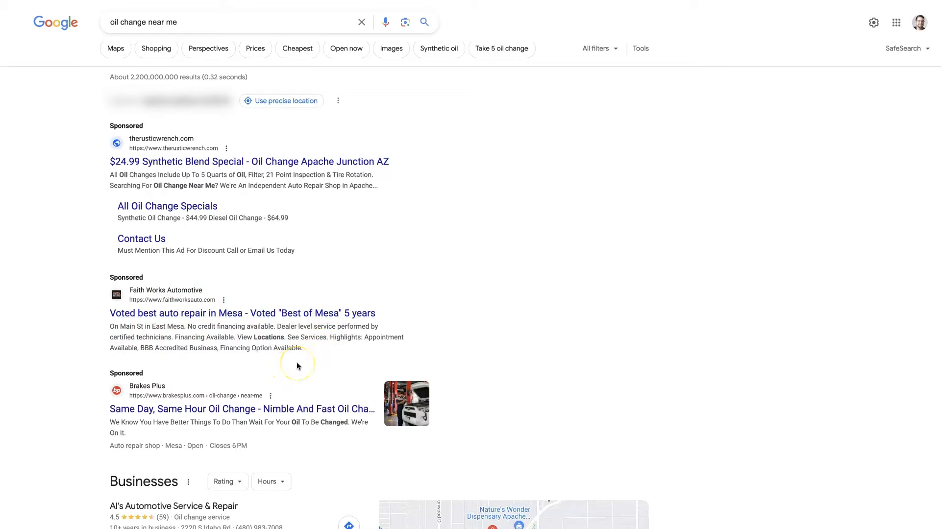
{"action": "left_click", "coordinate": [310, 359]}
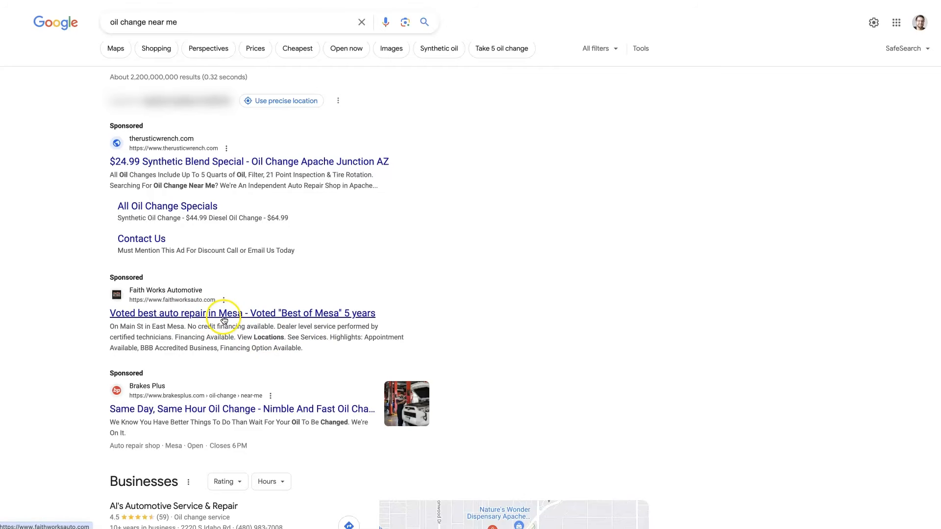
{"action": "left_click_drag", "start_coordinate": [237, 338], "coordinate": [327, 338]}
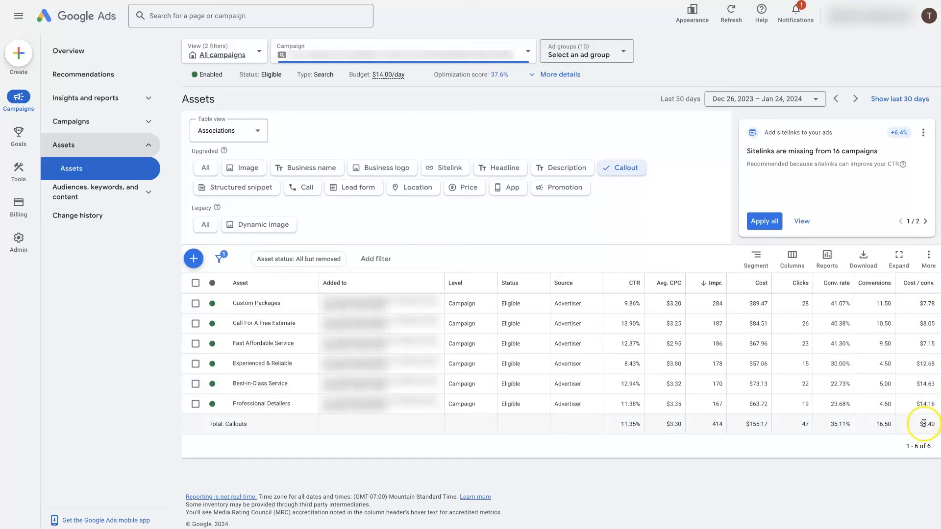
Switch back to Google Ads and check the callouts' total cost per conversion.
{"action": "left_click_drag", "start_coordinate": [919, 424], "coordinate": [932, 424]}
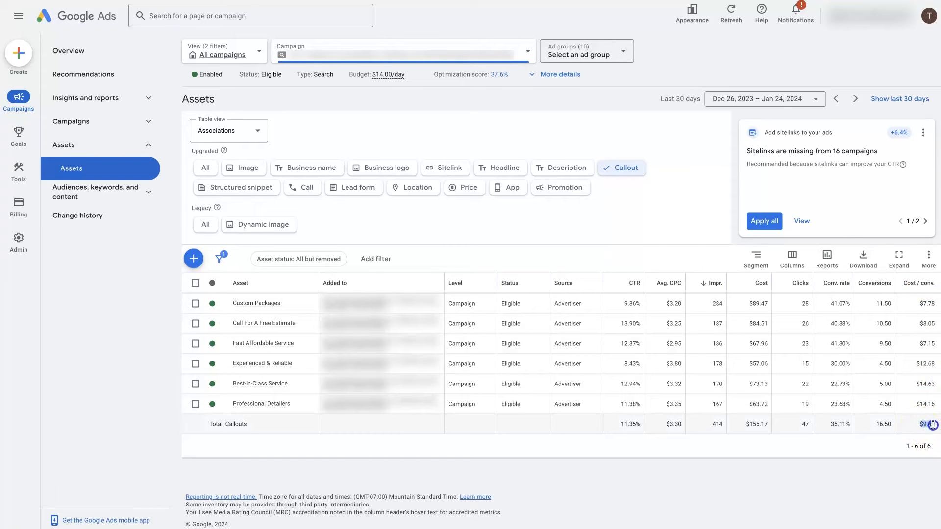
{"action": "left_click", "coordinate": [924, 425]}
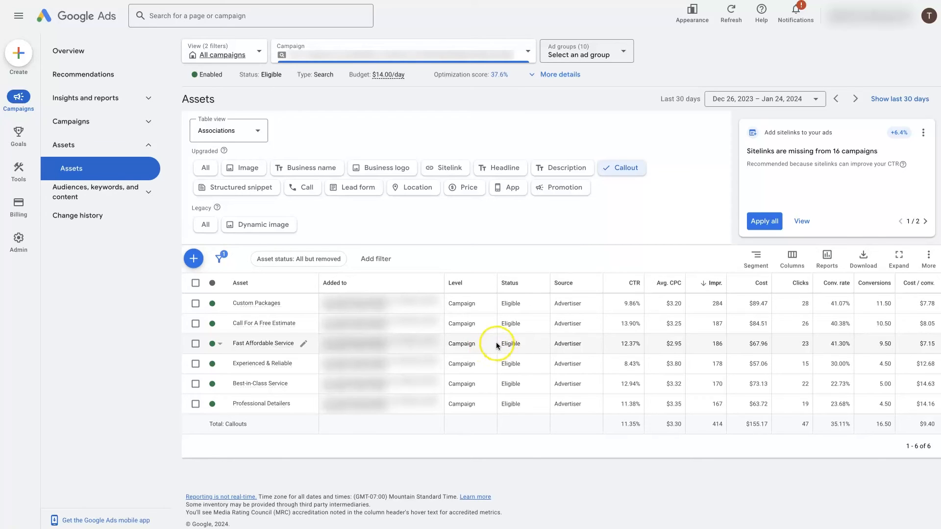
Review the new callout form's text fields and its Account, Campaign and Ad group levels, leaving it without saving.
{"action": "left_click", "coordinate": [201, 262]}
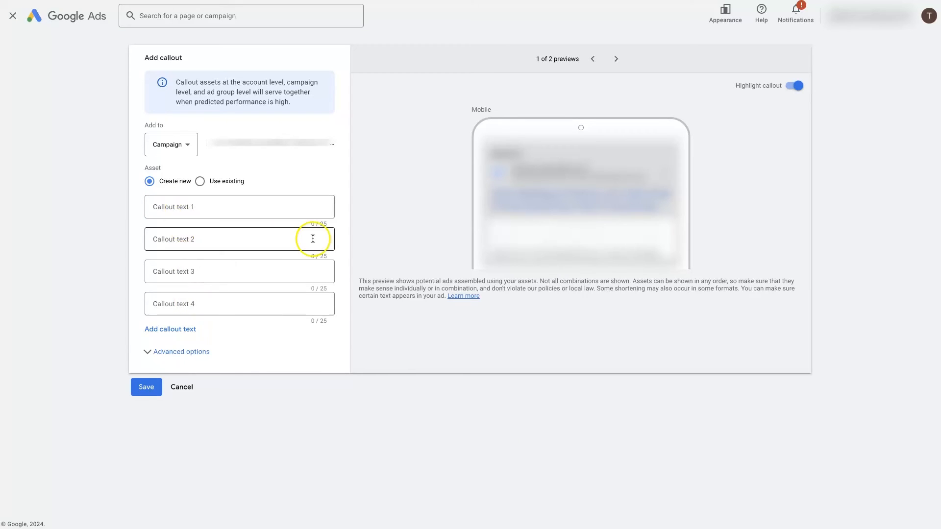
{"action": "left_click", "coordinate": [319, 223]}
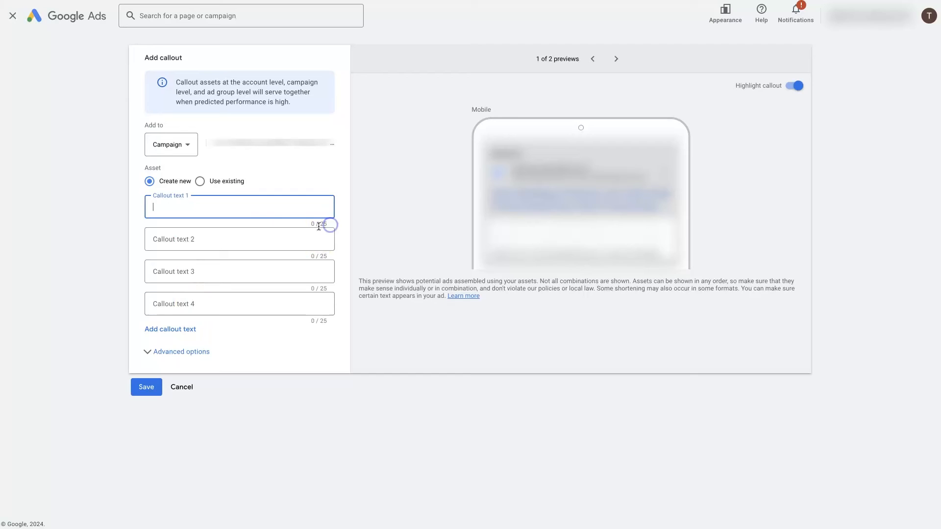
{"action": "left_click", "coordinate": [321, 225]}
{"action": "left_click", "coordinate": [189, 193]}
{"action": "left_click", "coordinate": [178, 148]}
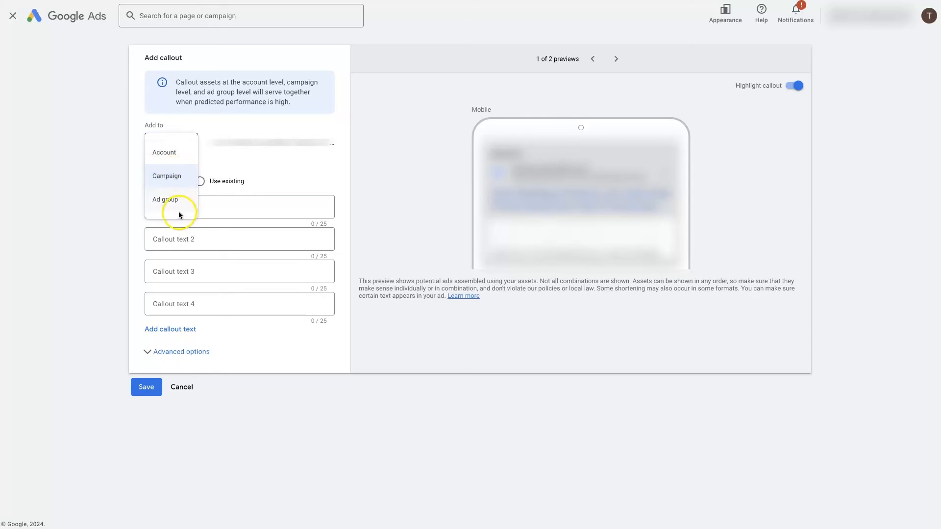
{"action": "left_click", "coordinate": [175, 177]}
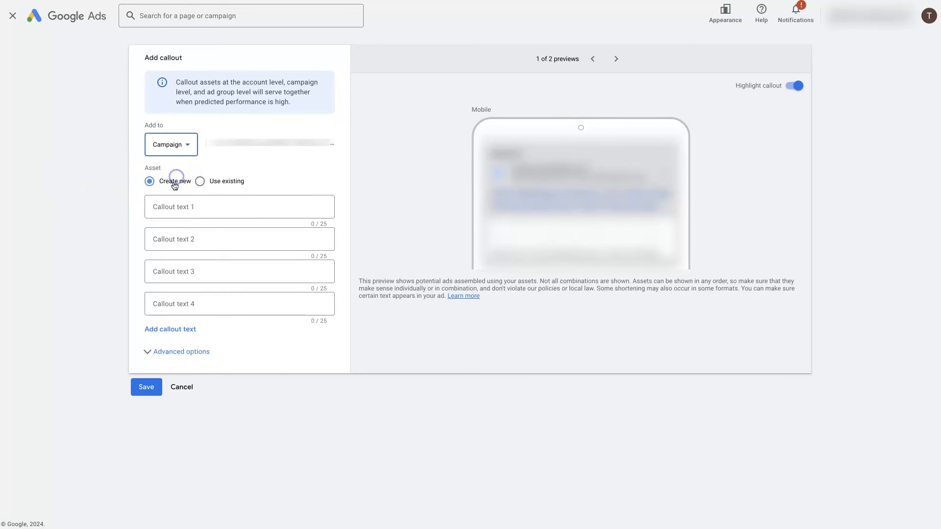
{"action": "left_click", "coordinate": [184, 387]}
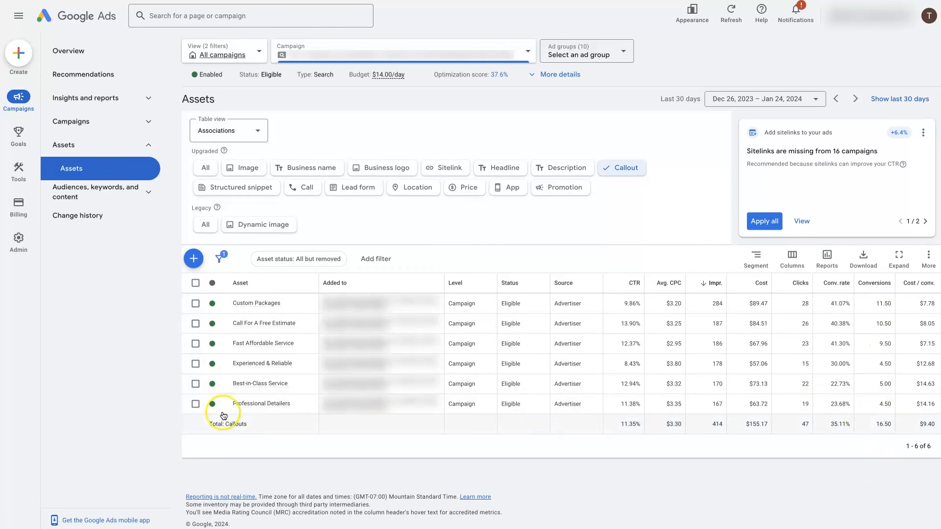
Try selecting the Best-in-Class Service and Professional Detailers callouts and extending the selection to every callout, clearing it at the end.
{"action": "left_click", "coordinate": [195, 384]}
{"action": "left_click", "coordinate": [195, 404]}
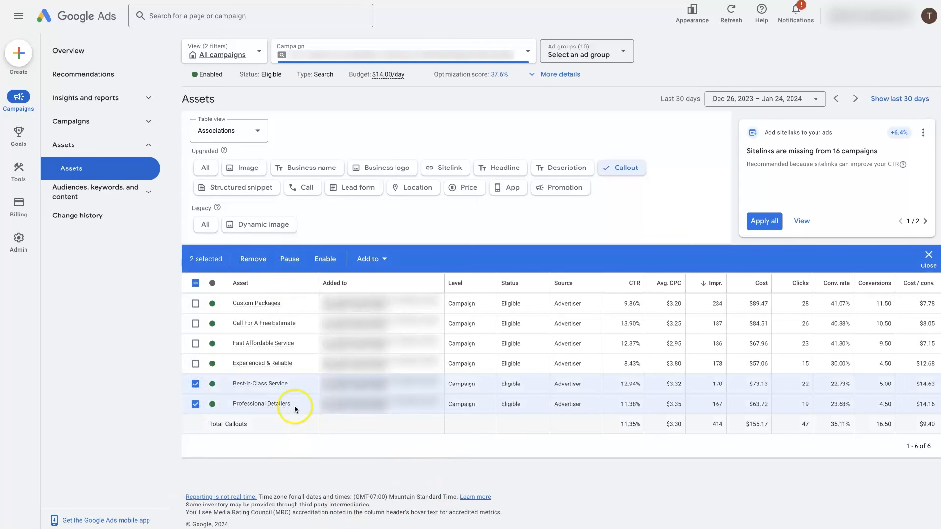
{"action": "left_click", "coordinate": [195, 283]}
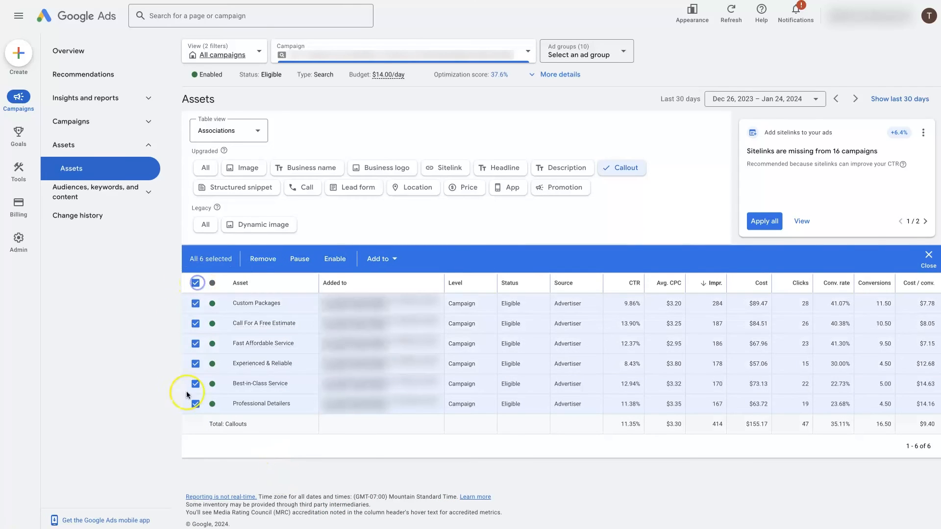
{"action": "left_click", "coordinate": [195, 283]}
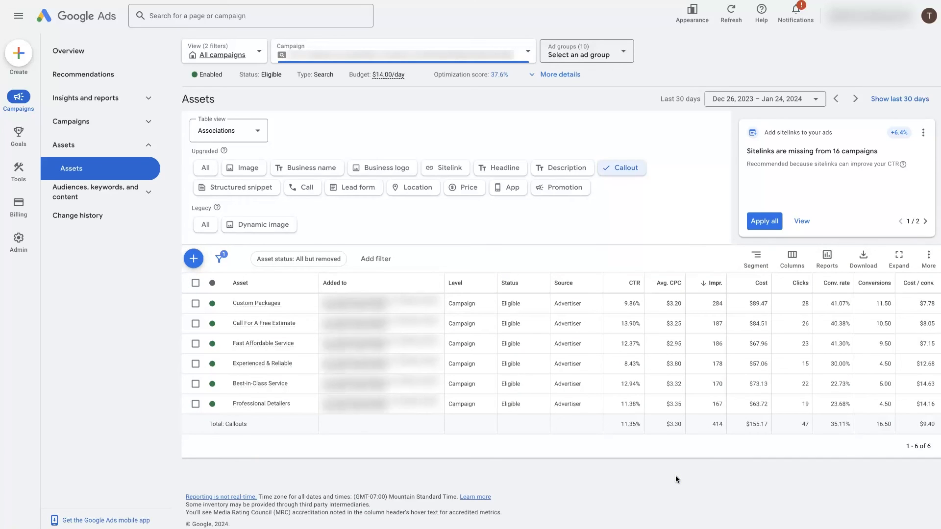
Check again where to switch between the new and previous Google Ads design.
{"action": "left_click", "coordinate": [694, 23]}
{"action": "left_click", "coordinate": [651, 17]}
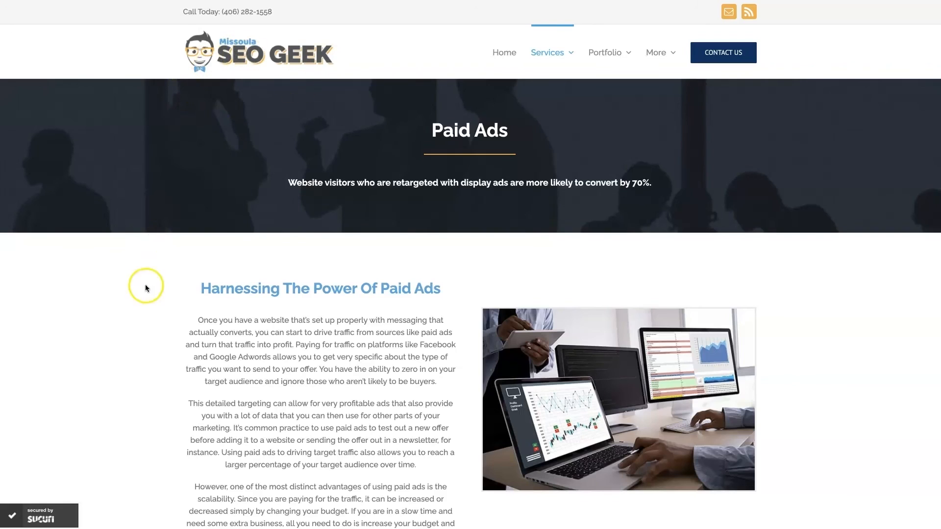
Switch to the Missoula SEO Geek website and review its Paid Ads page, including the Google Ads section.
{"action": "left_click", "coordinate": [851, 331]}
{"action": "scroll", "coordinate": [833, 364], "scroll_direction": "down", "scroll_amount": 20}
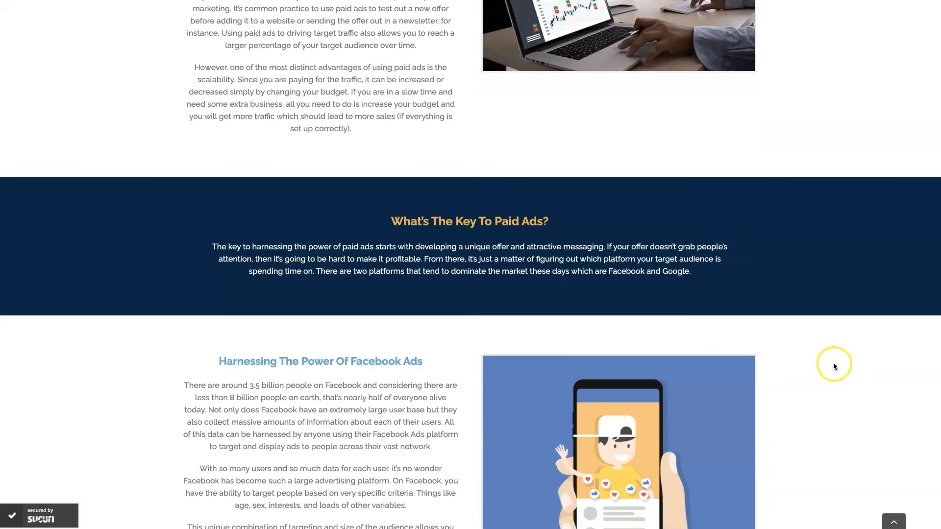
{"action": "scroll", "coordinate": [833, 365], "scroll_direction": "down", "scroll_amount": 1}
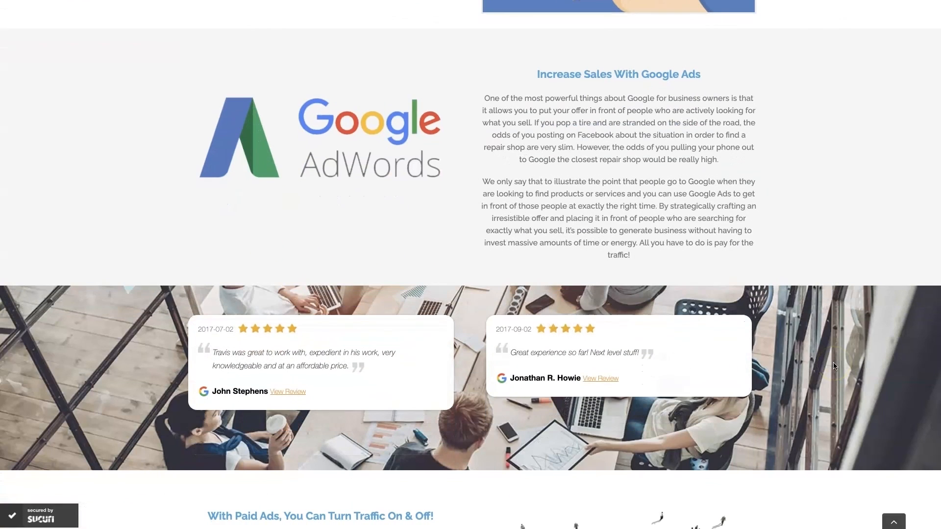
{"action": "scroll", "coordinate": [834, 365], "scroll_direction": "up", "scroll_amount": 1}
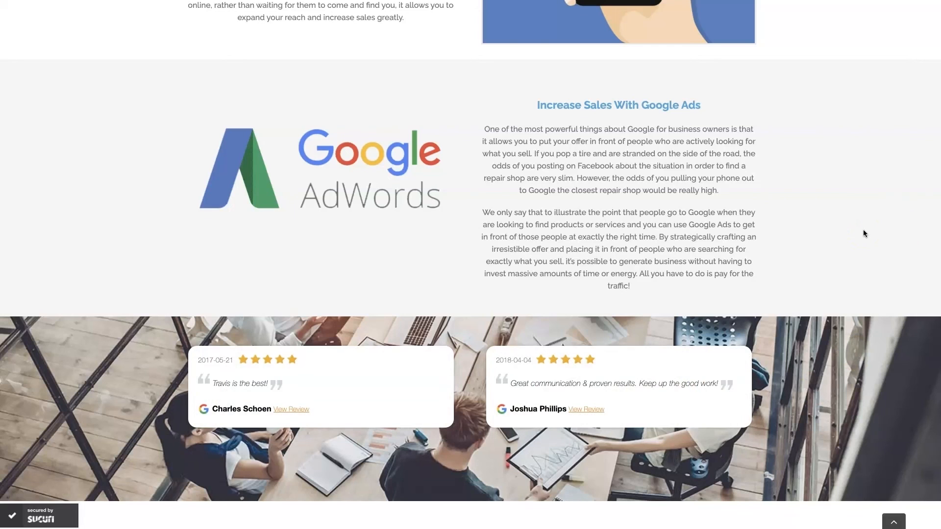
{"action": "scroll", "coordinate": [863, 229], "scroll_direction": "up", "scroll_amount": 15}
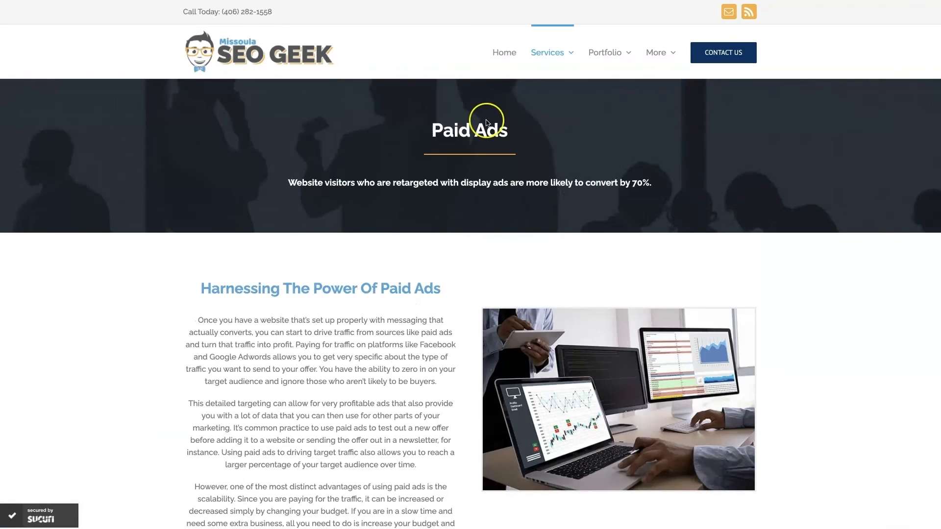